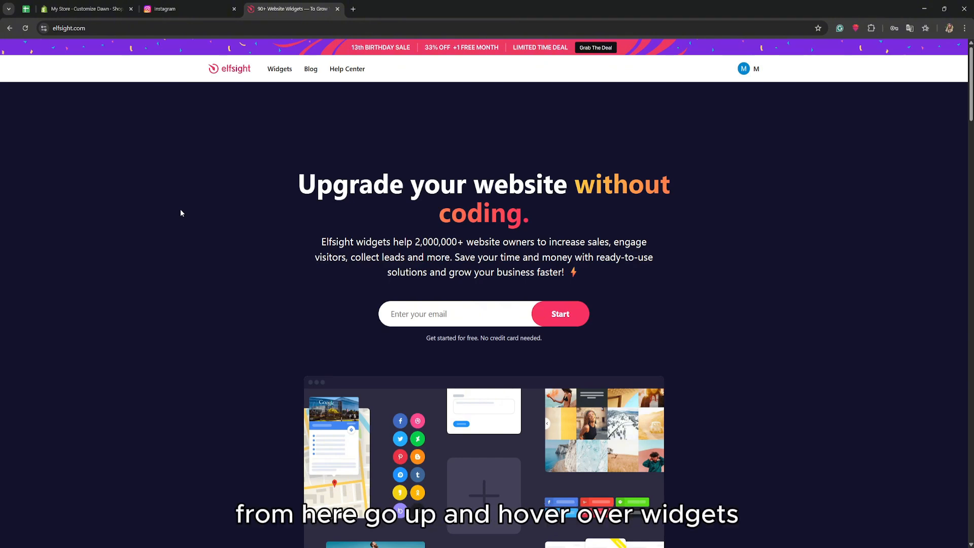
Open the Instagram Feed widget from the Social category and start creating it for free.
mouse_move(280, 69)
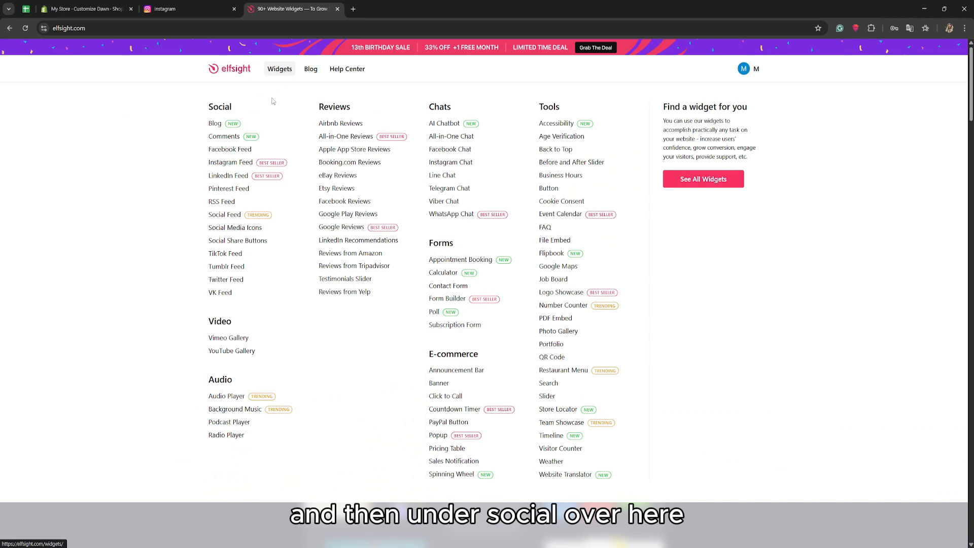
left_click(226, 163)
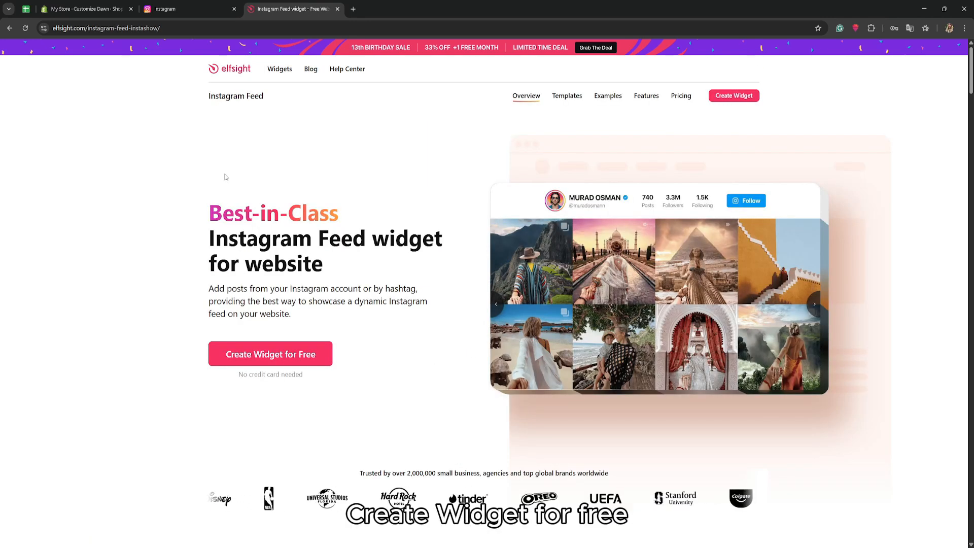
left_click(278, 354)
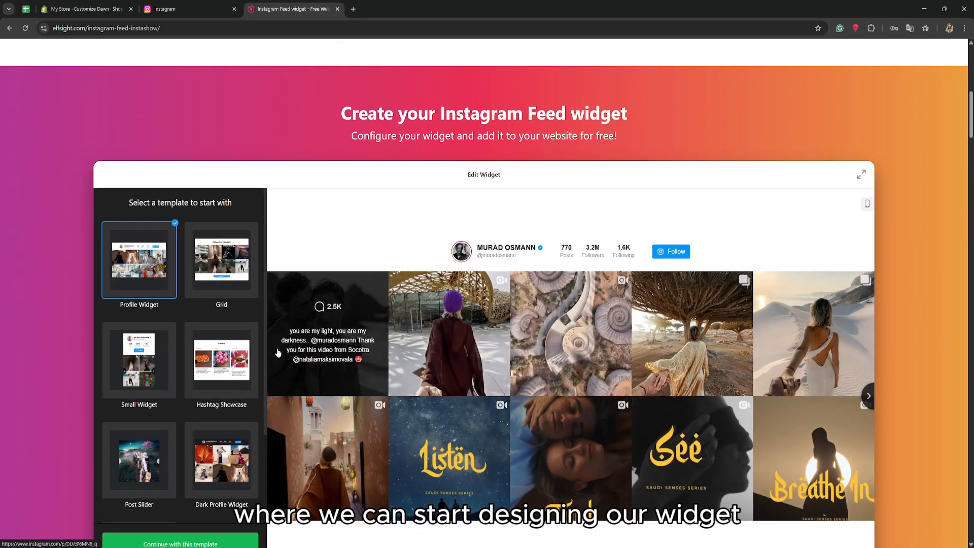
scroll(278, 353, "down", 1)
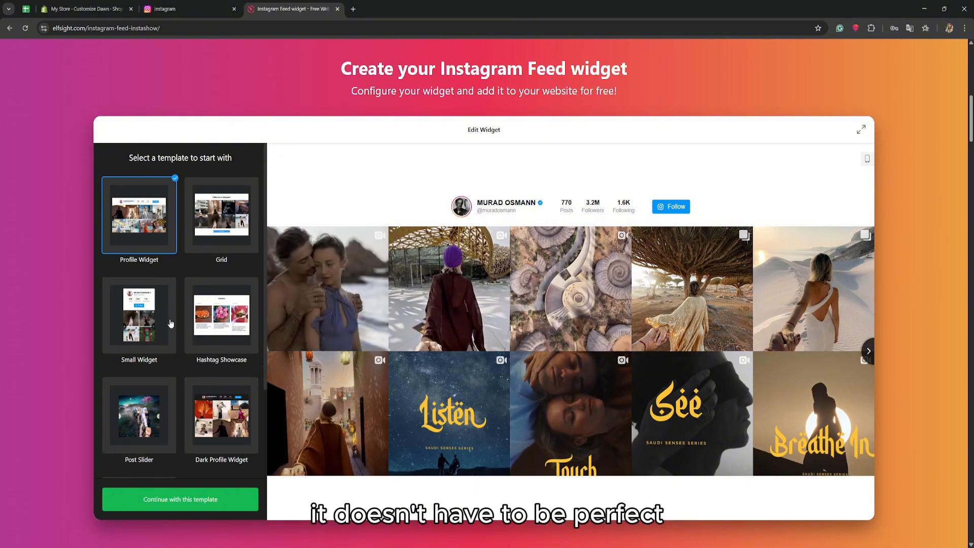
Preview the Hashtag Showcase template, and continue with the Profile Widget template.
left_click(196, 310)
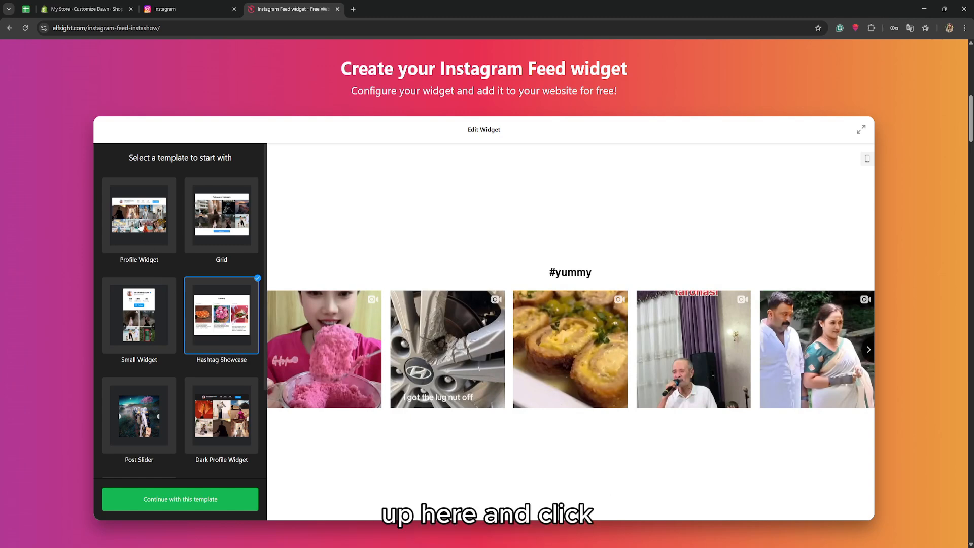
left_click(141, 226)
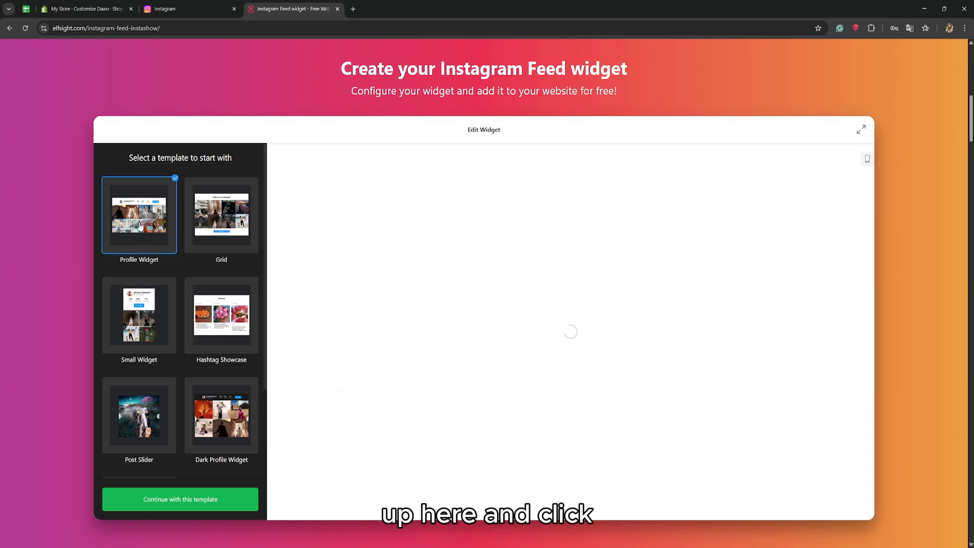
left_click(182, 501)
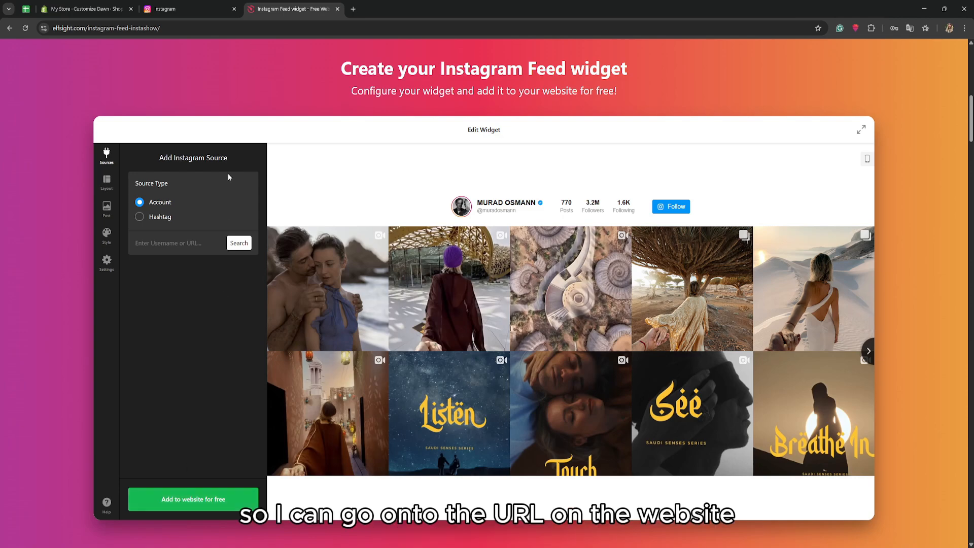
Switch to Instagram and copy the URL of the Gymshark profile page.
left_click(185, 9)
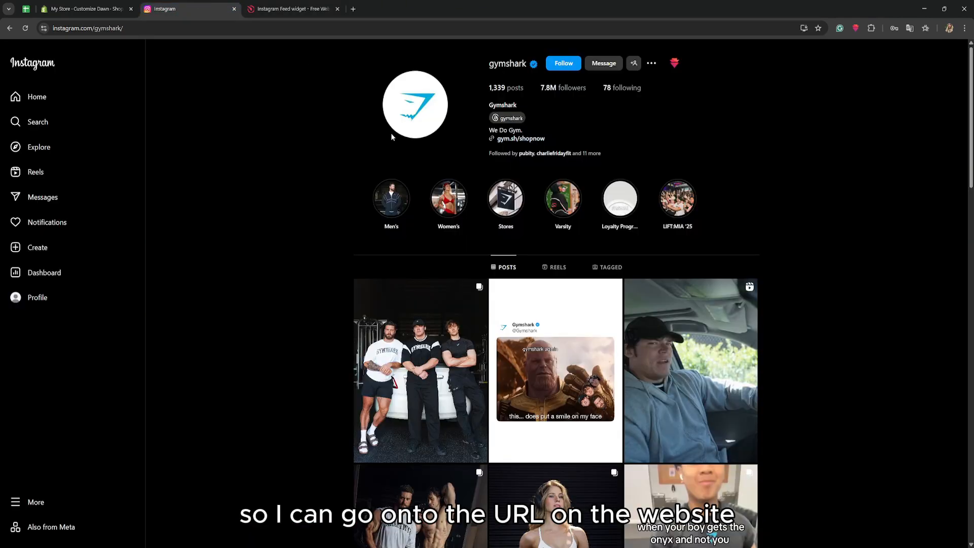
left_click(140, 30)
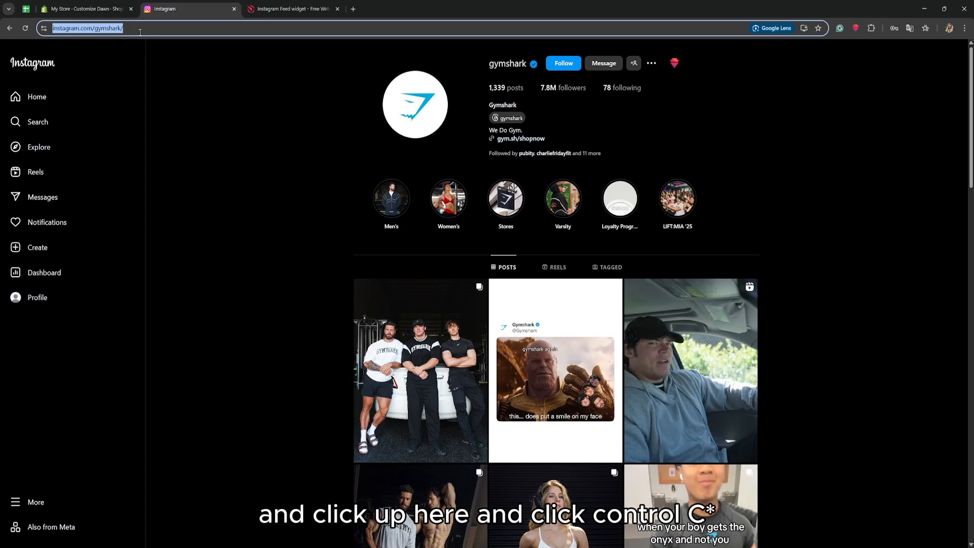
right_click(140, 31)
left_click(166, 118)
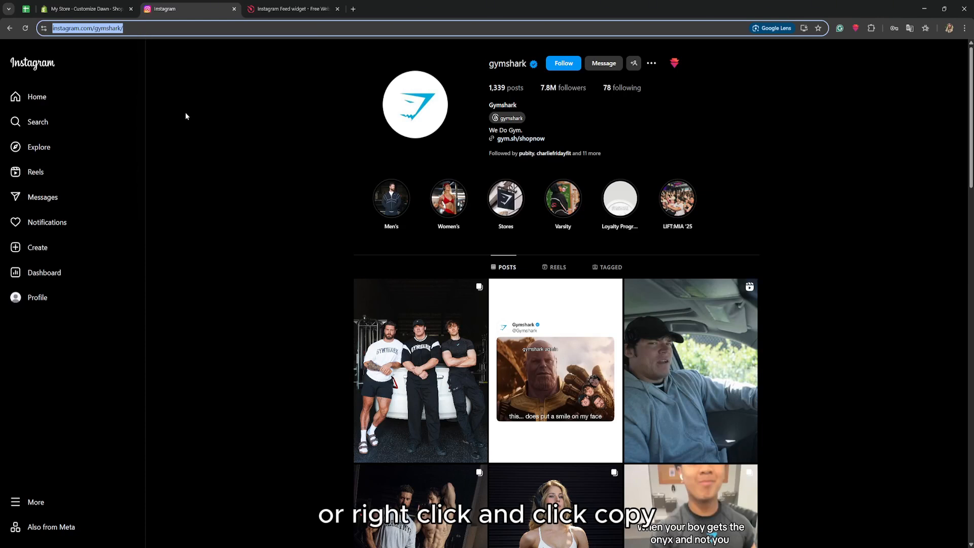
Back in Elfsight, add the Instagram account from the copied Gymshark URL as the widget's source.
left_click(282, 10)
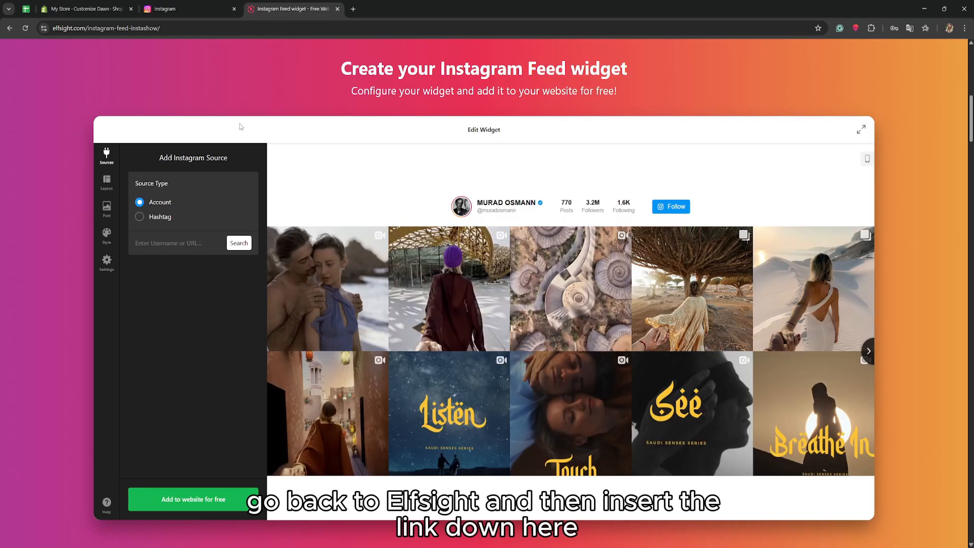
left_click(173, 243)
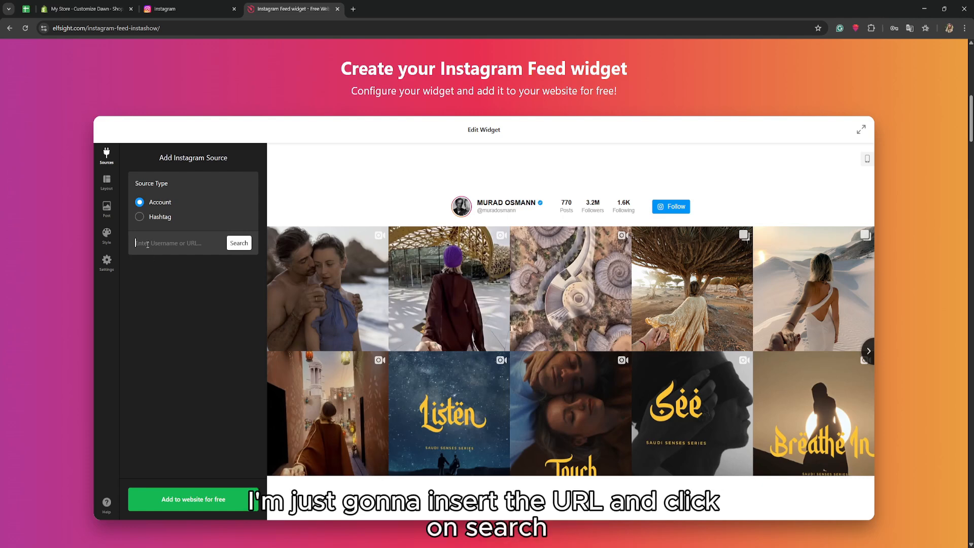
key("ctrl+v")
left_click(239, 243)
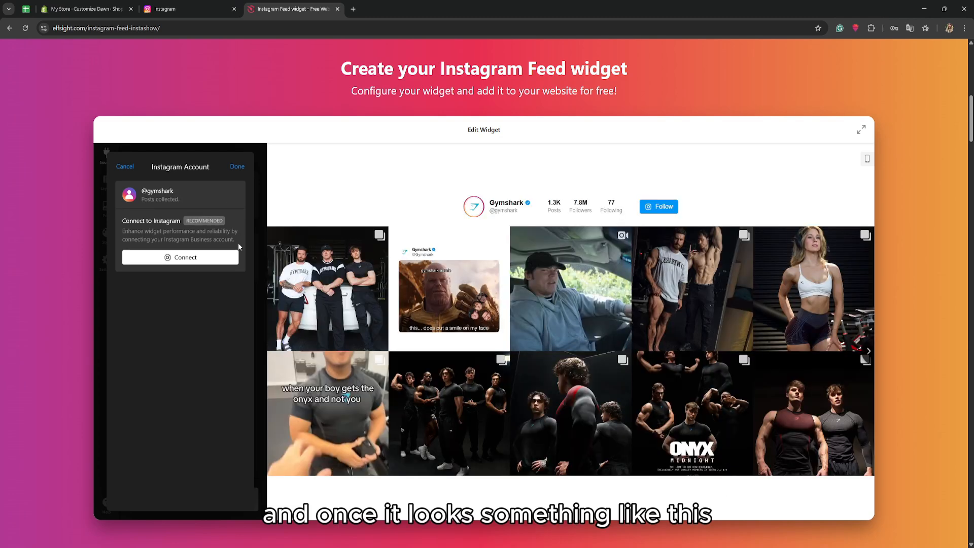
left_click(238, 166)
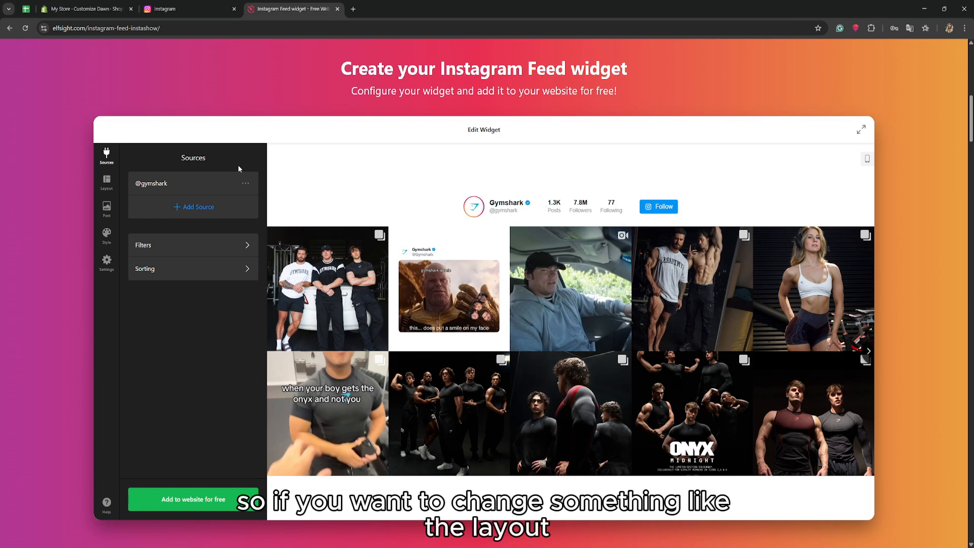
Change the feed layout to Grid.
left_click(105, 184)
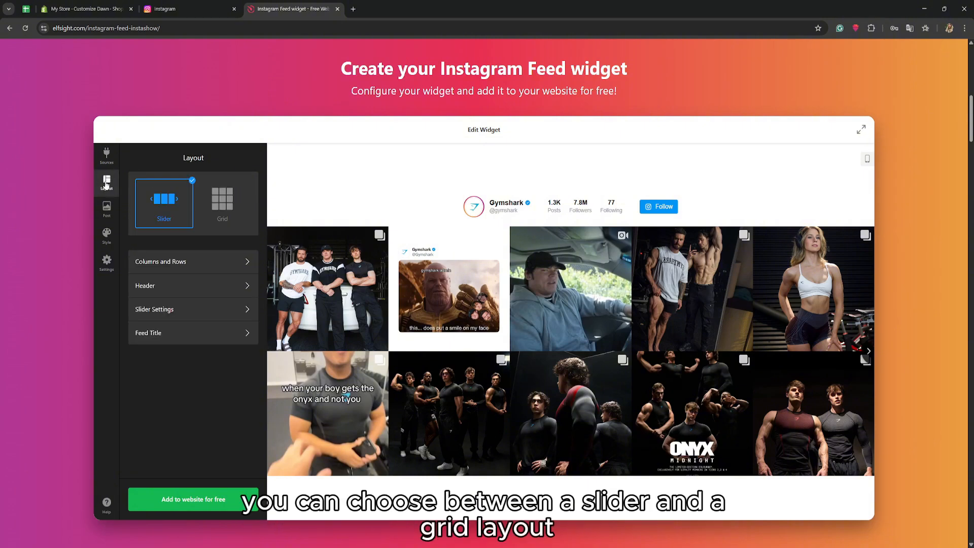
left_click(235, 203)
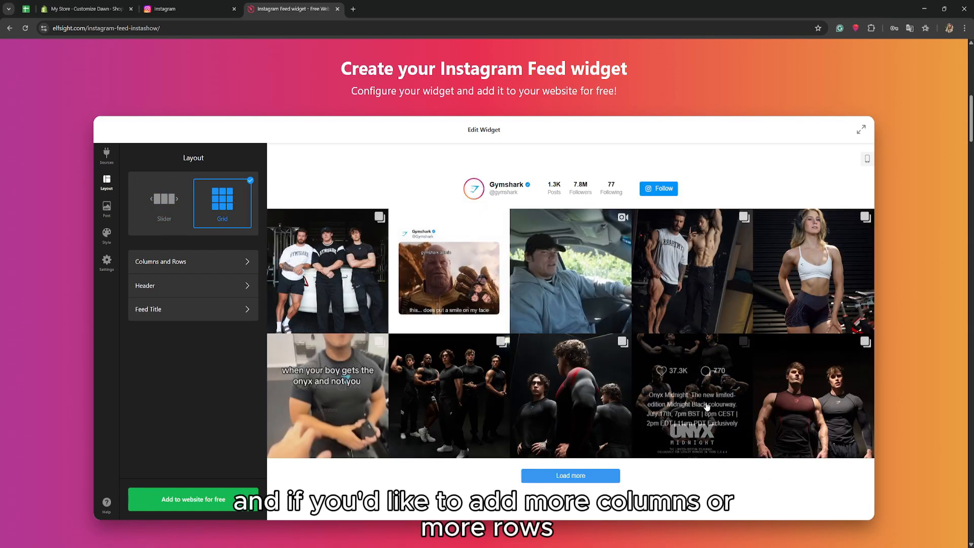
Set the grid's number of rows to 3 and look through the posts in the preview.
left_click(193, 265)
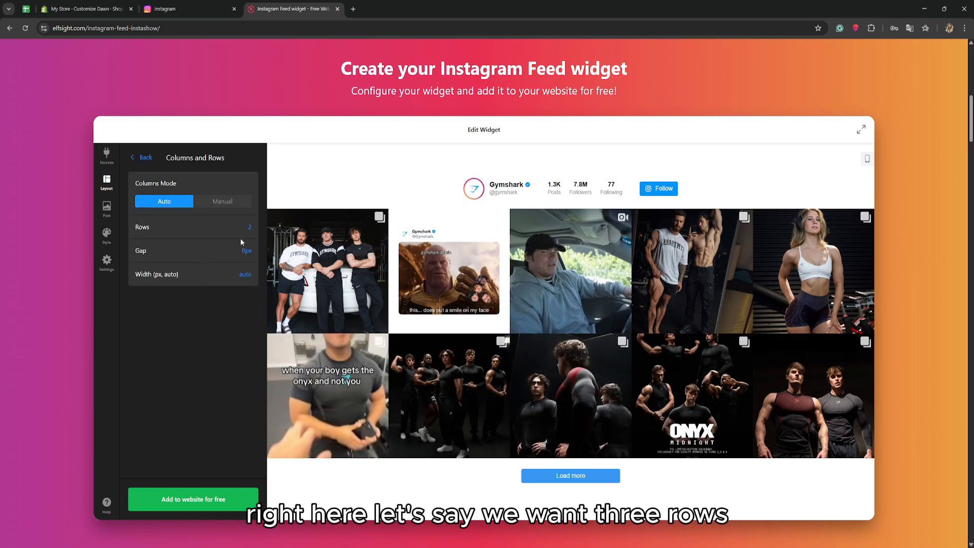
left_click(250, 228)
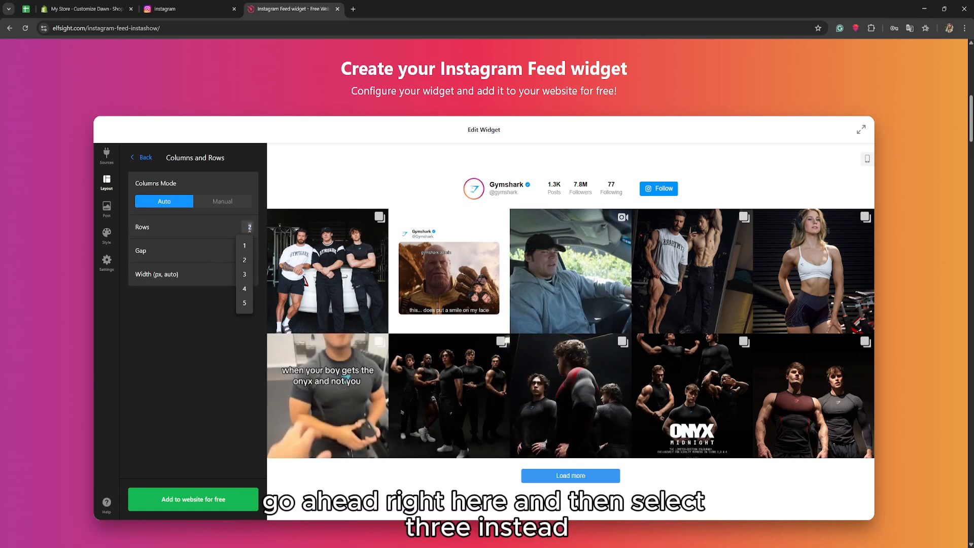
left_click(244, 274)
scroll(534, 359, "down", 3)
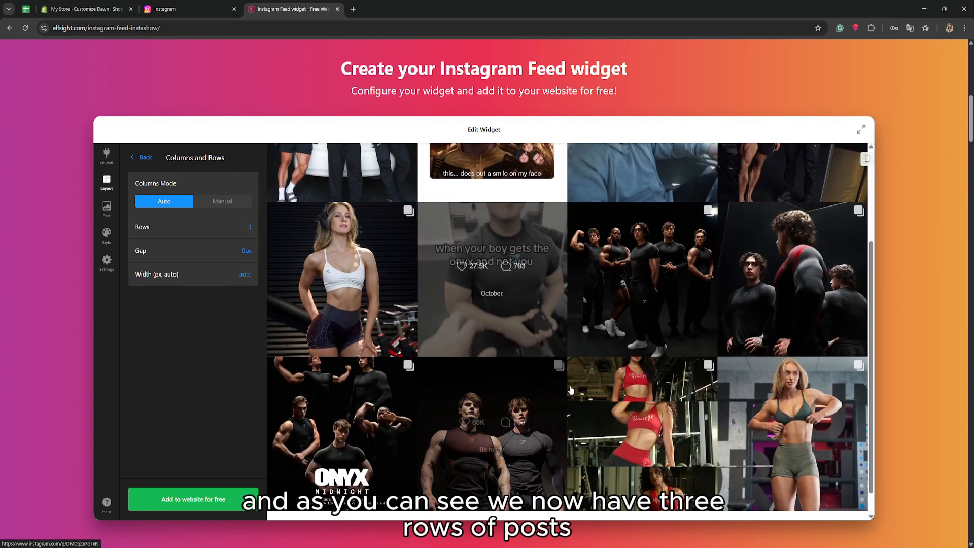
scroll(548, 356, "up", 3)
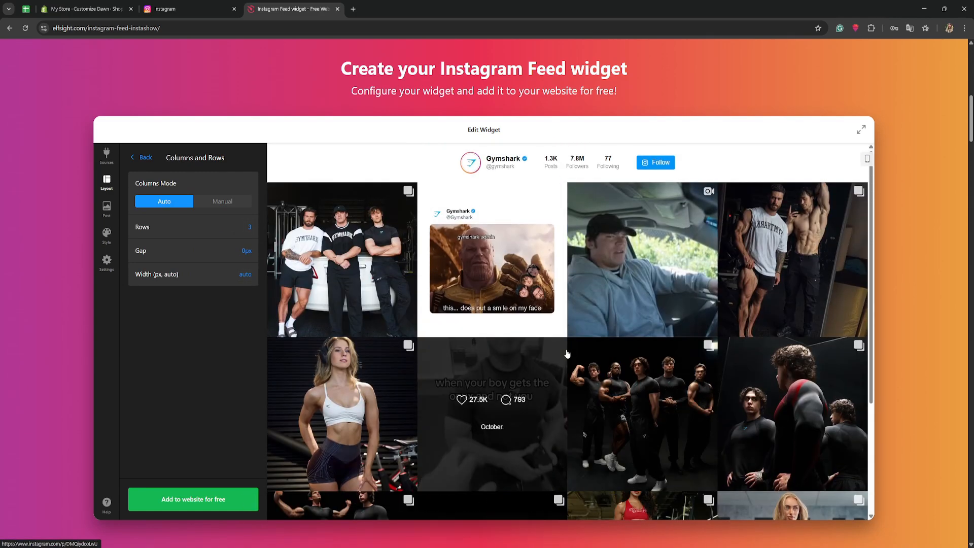
Set the grid's number of rows back to 2 and return to the layout options.
left_click(250, 227)
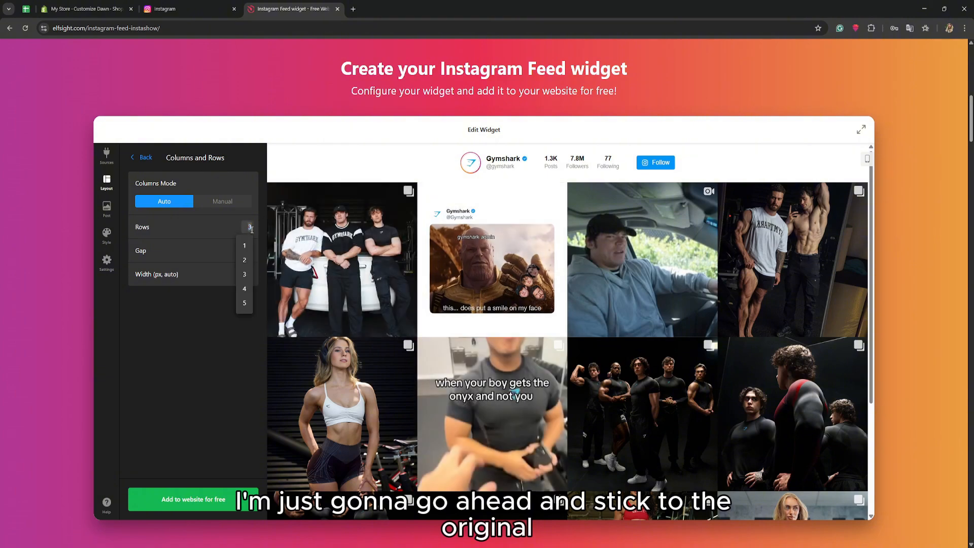
left_click(243, 259)
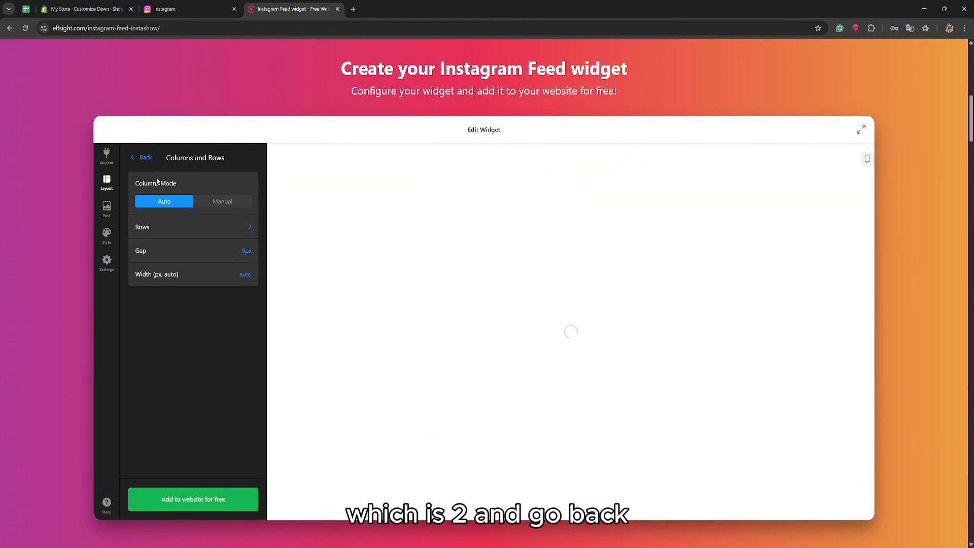
left_click(136, 162)
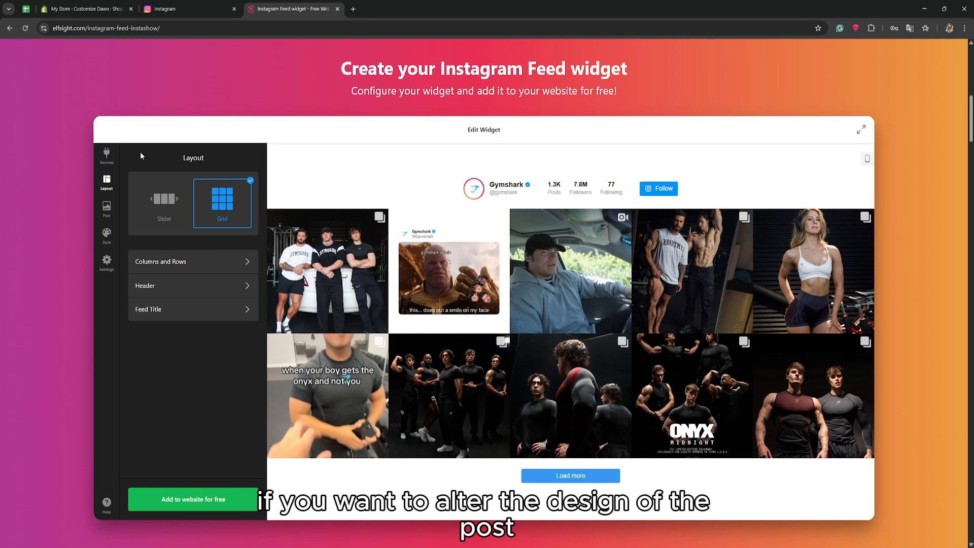
Try the full-card post style in the preview and switch back to the style with details overlaid on the image.
left_click(106, 210)
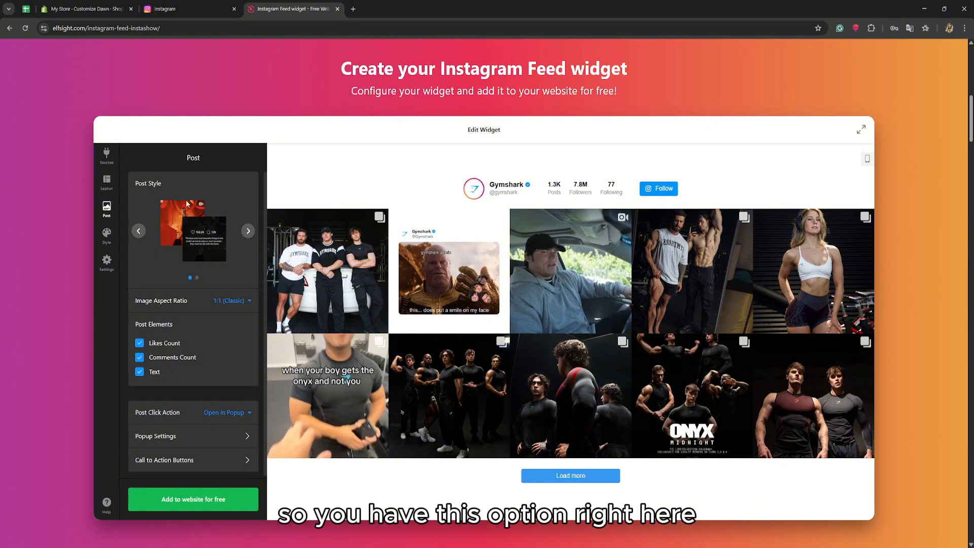
mouse_move(339, 255)
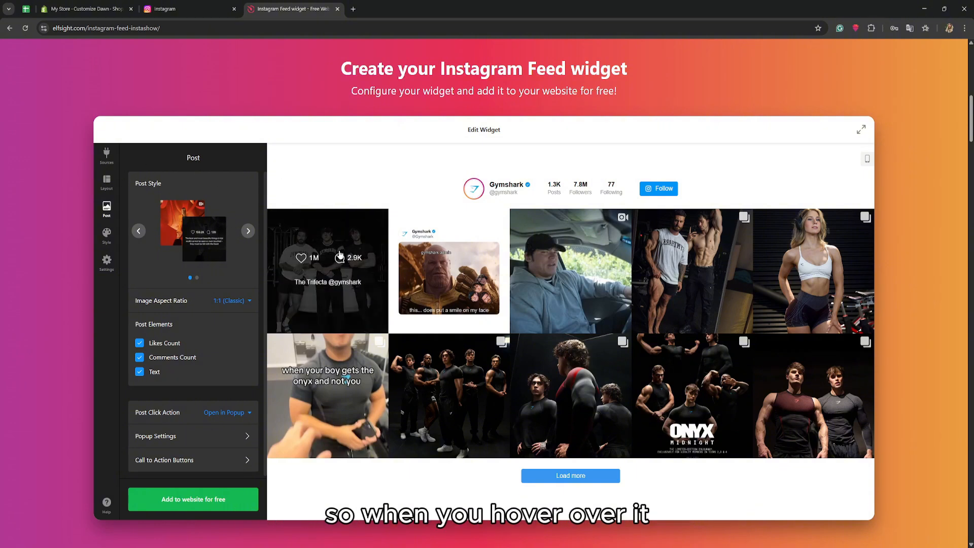
left_click(249, 232)
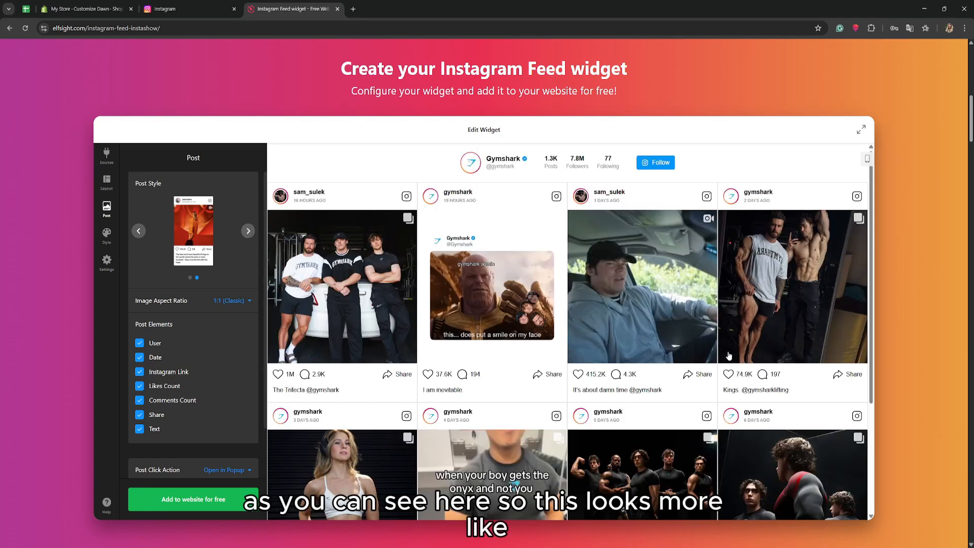
scroll(546, 365, "down", 3)
scroll(384, 283, "up", 4)
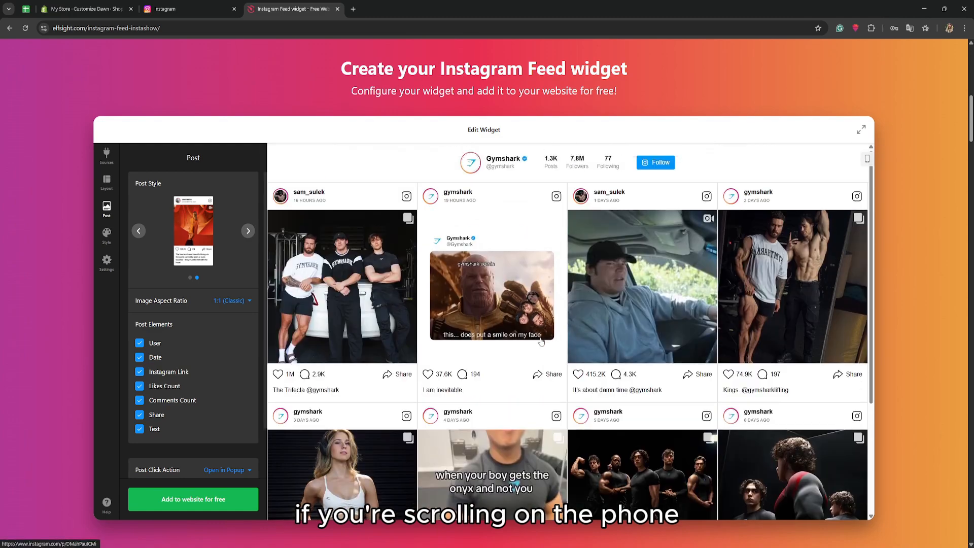
left_click(249, 231)
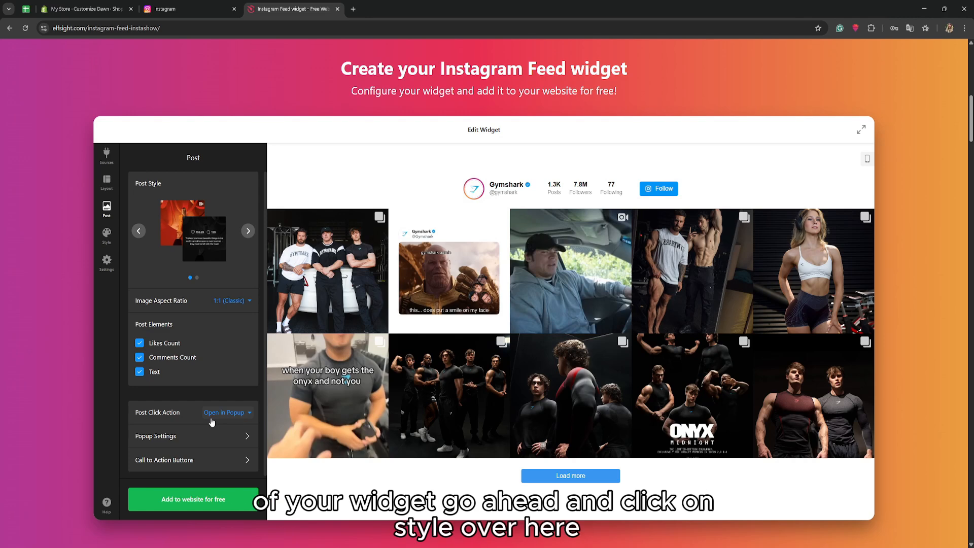
Try the Night Life and Dark color schemes on the widget, and set the scheme back to Default.
left_click(107, 238)
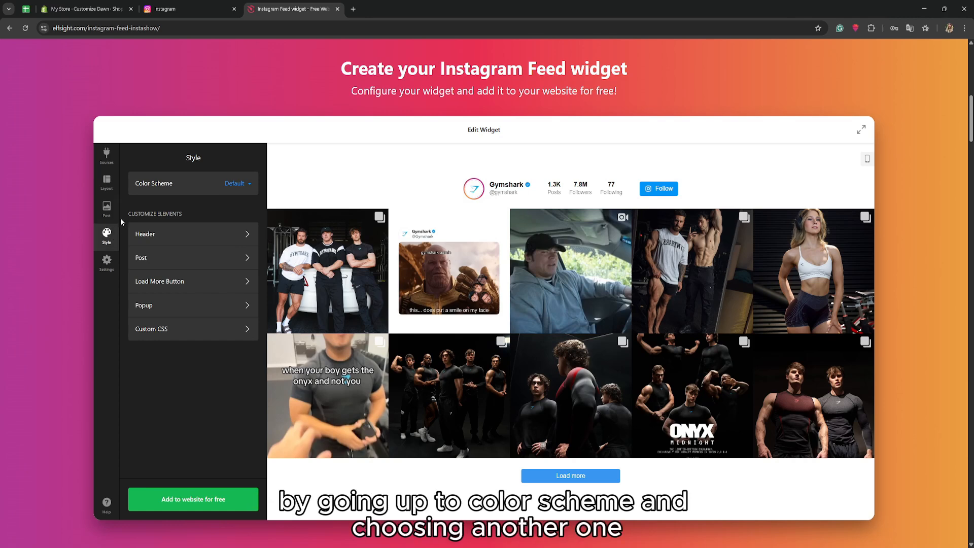
left_click(232, 185)
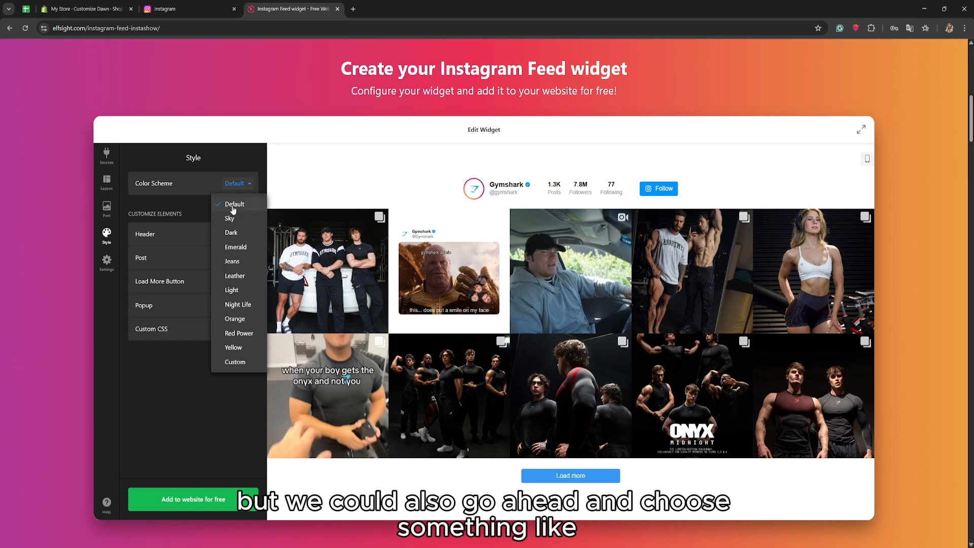
left_click(244, 307)
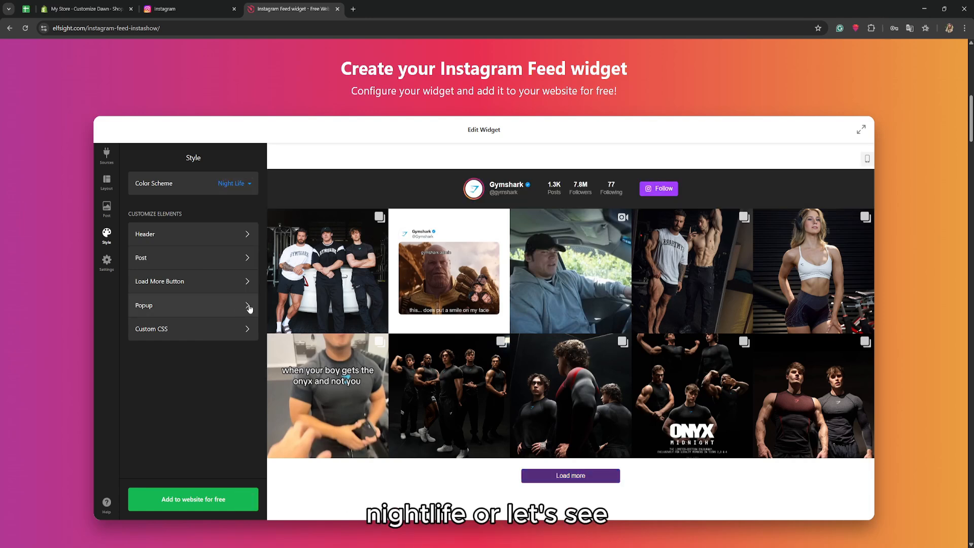
left_click(241, 185)
left_click(238, 236)
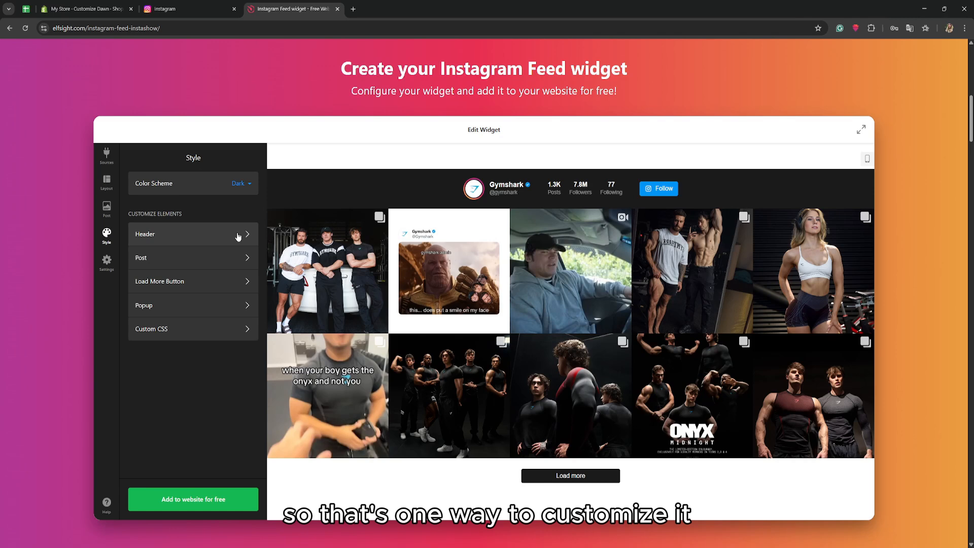
left_click(242, 185)
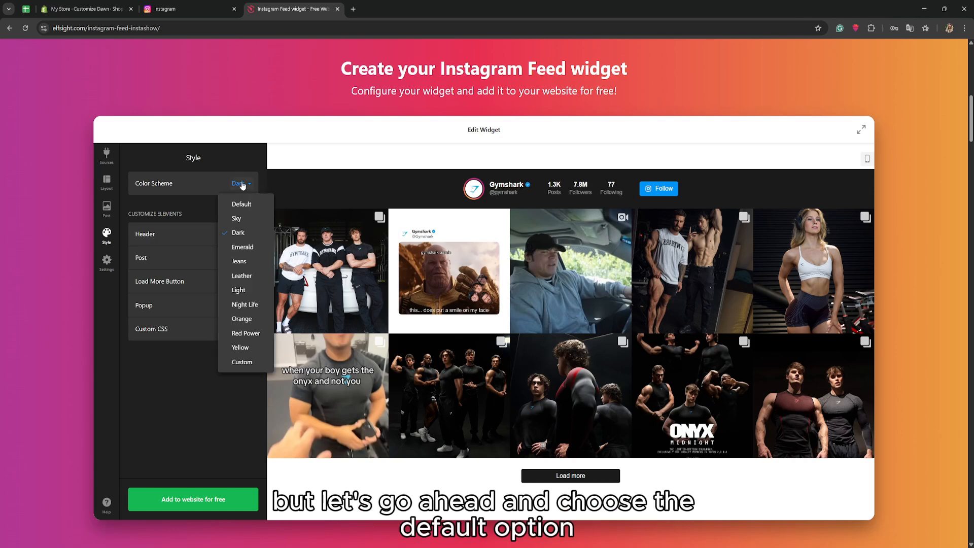
left_click(243, 204)
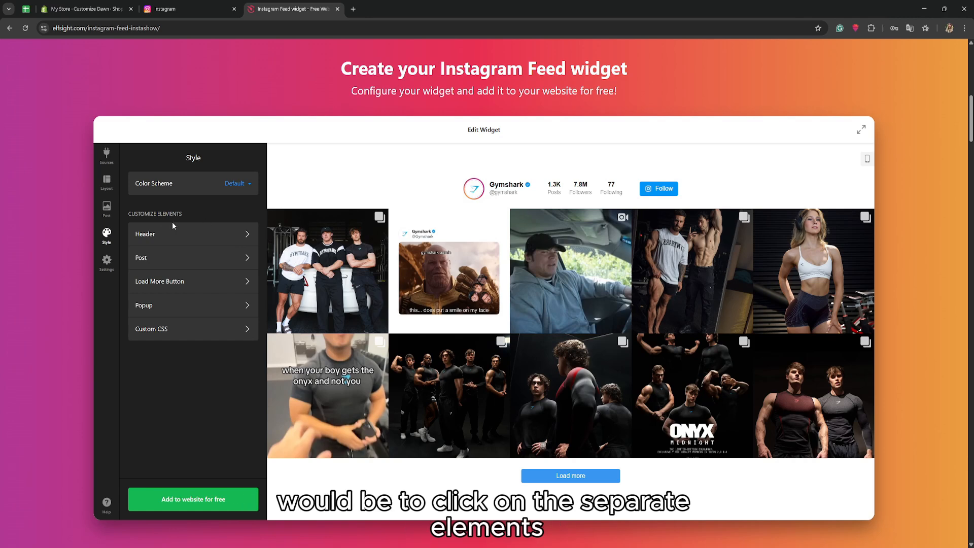
Try a light purple header background on the widget, set it back to white, and return to the style options.
left_click(165, 237)
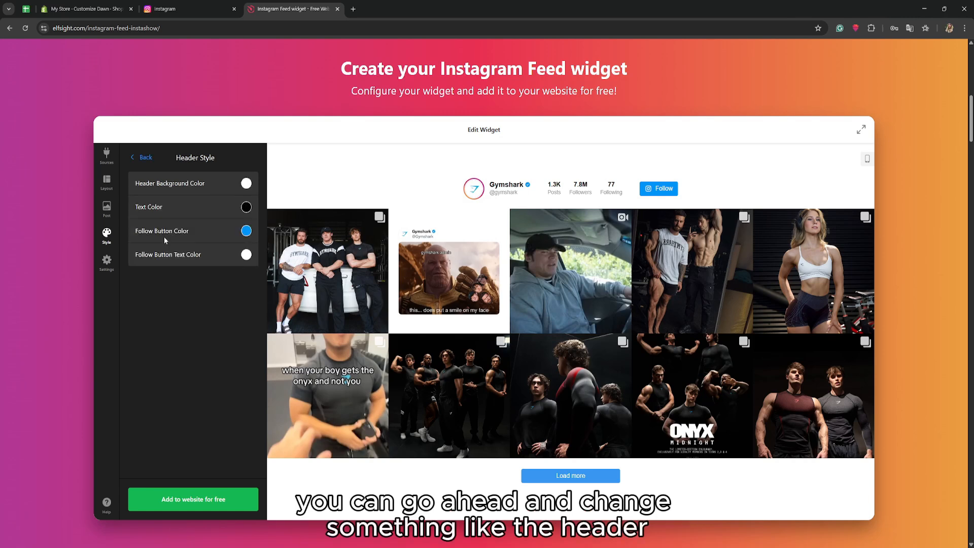
left_click(247, 184)
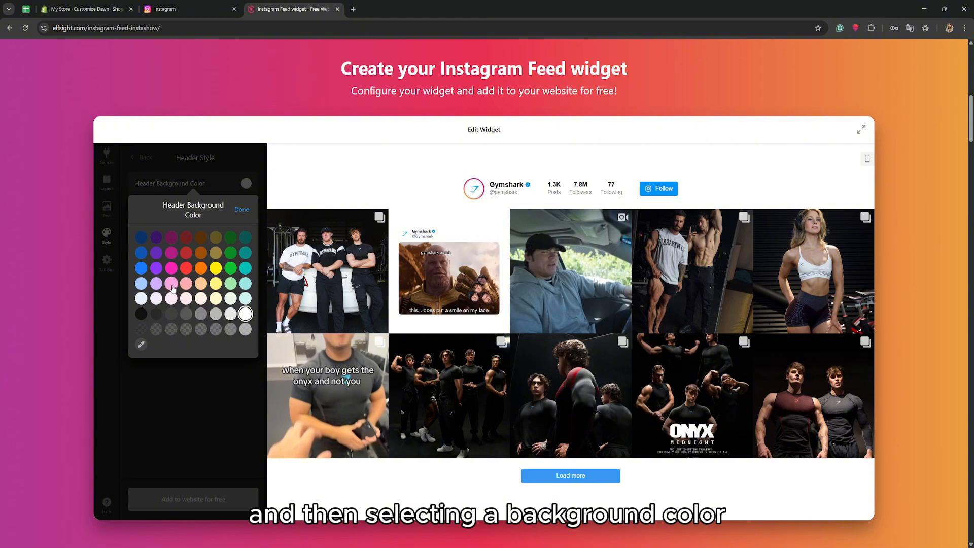
left_click(156, 283)
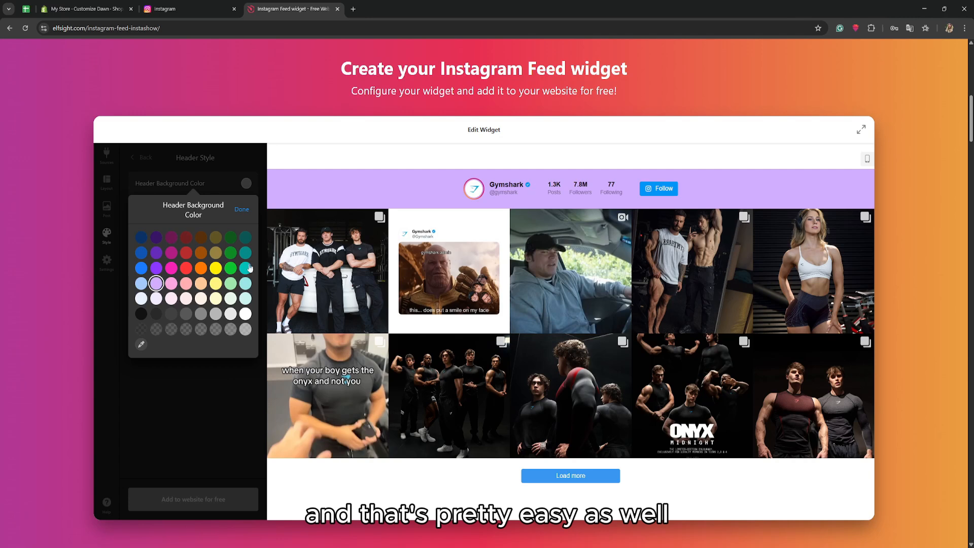
left_click(246, 314)
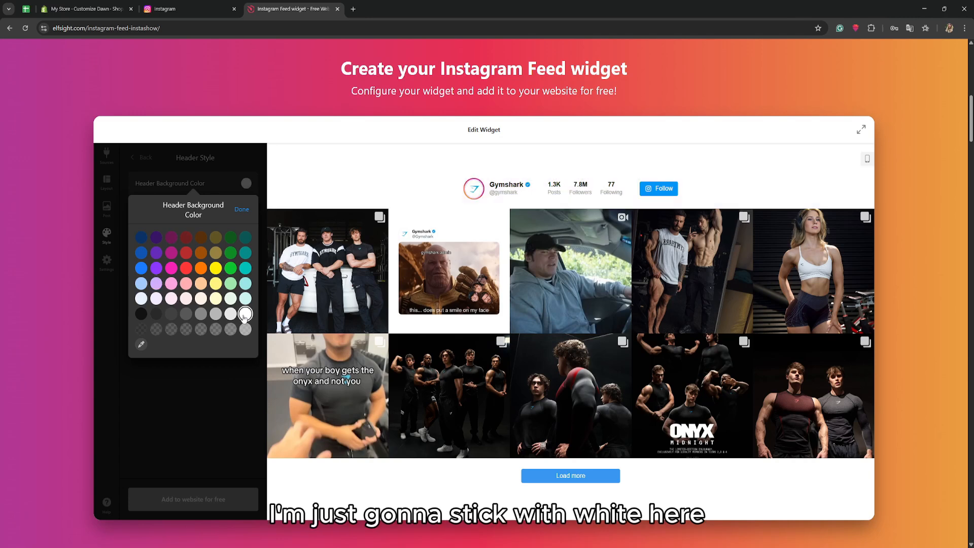
left_click(244, 210)
left_click(142, 158)
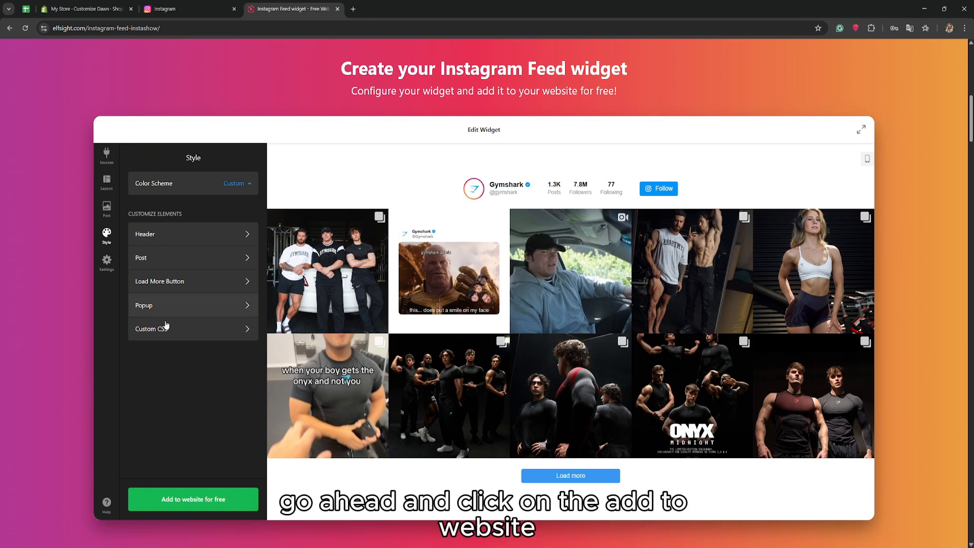
Add the widget to the website by publishing it on the Free $0 plan, and copy its embed code.
left_click(173, 500)
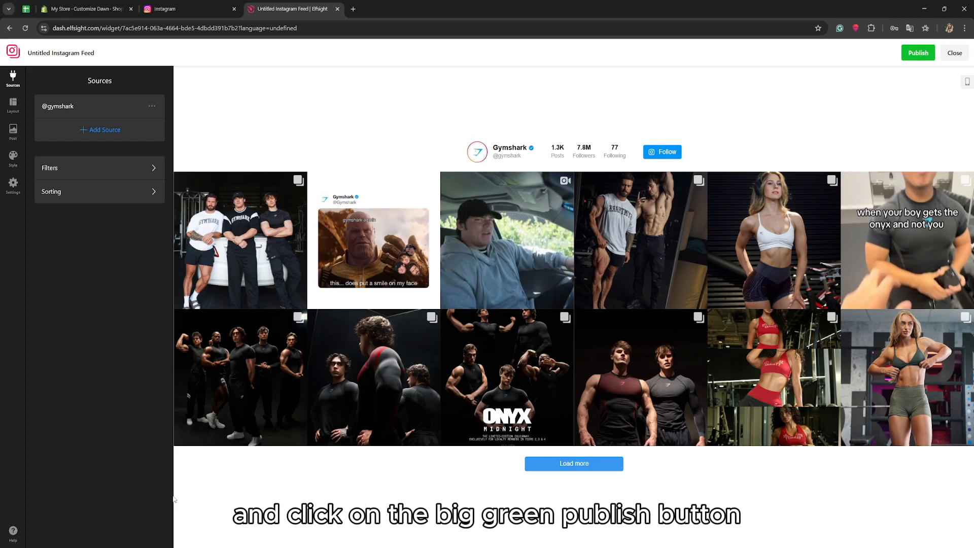
left_click(918, 53)
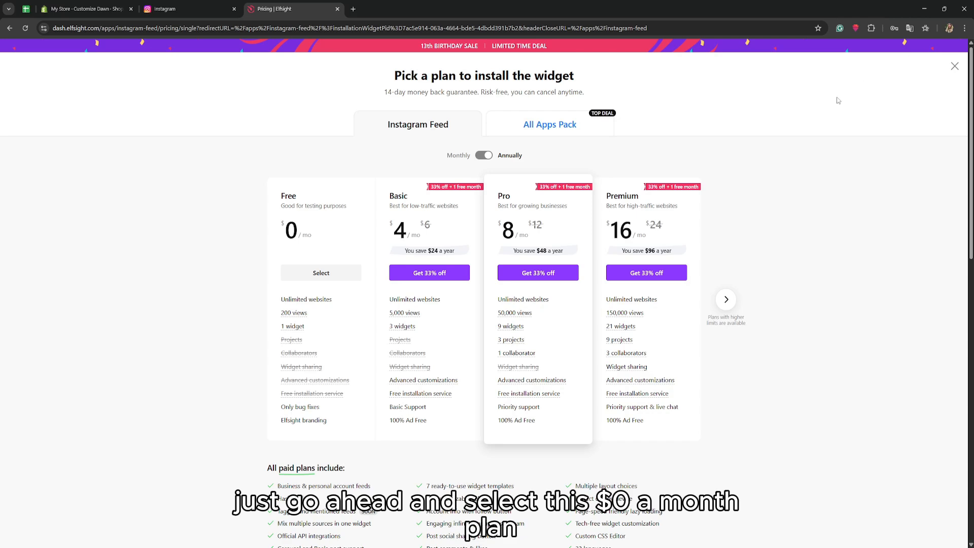
left_click(321, 274)
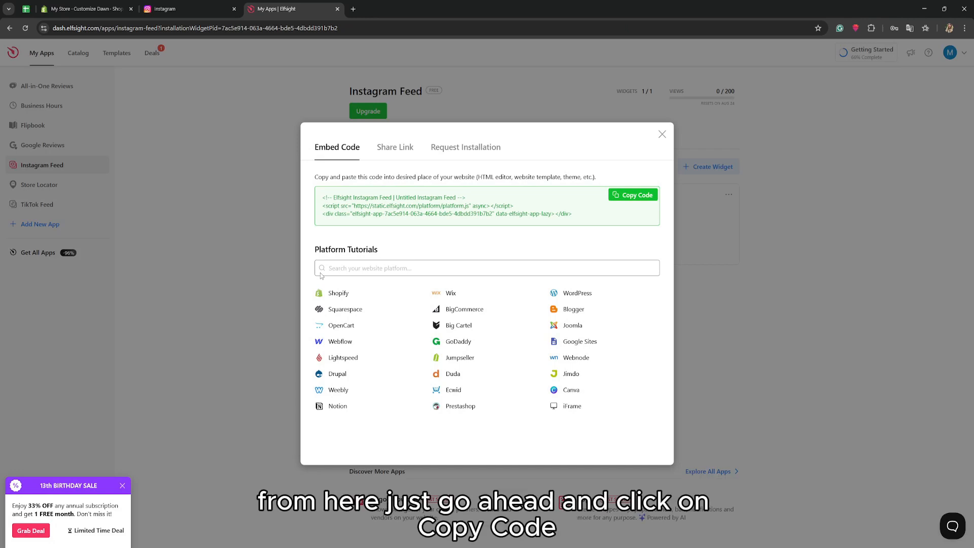
left_click(617, 200)
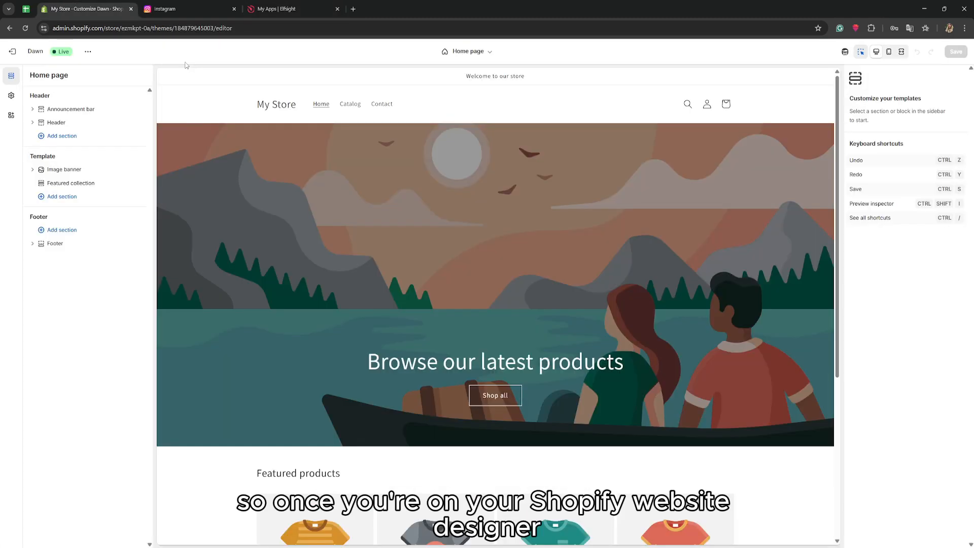
Switch to the Shopify theme editor and add a Custom Liquid section to the Template area of the home page.
left_click(471, 55)
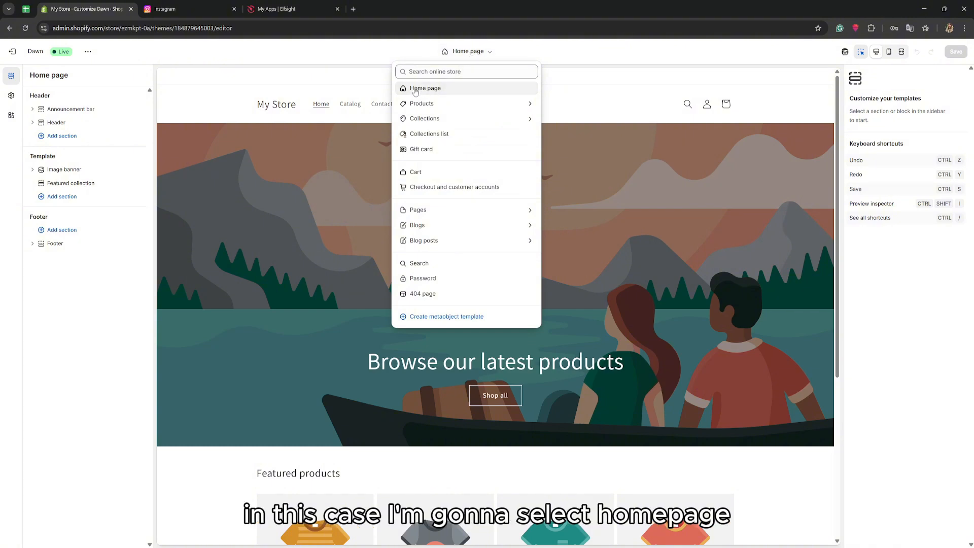
left_click(334, 56)
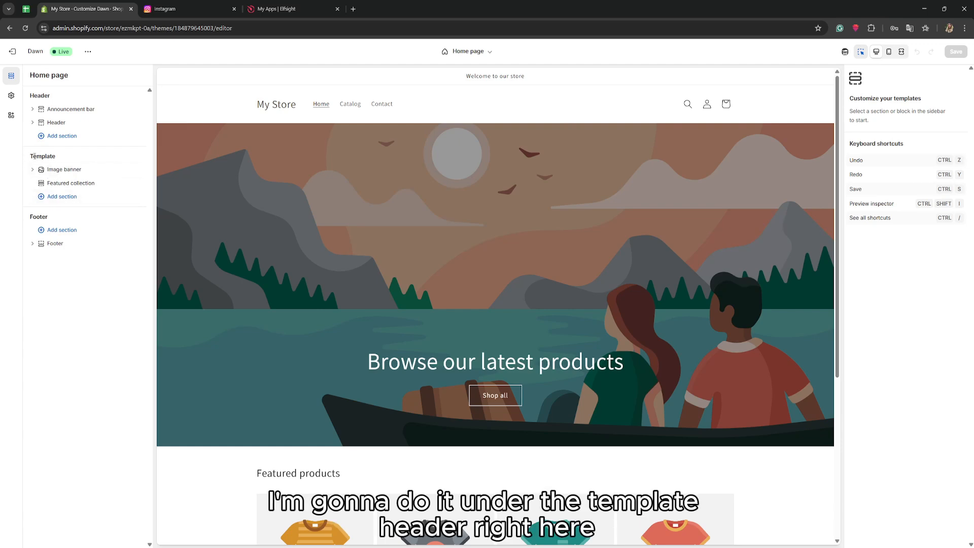
scroll(354, 307, "down", 5)
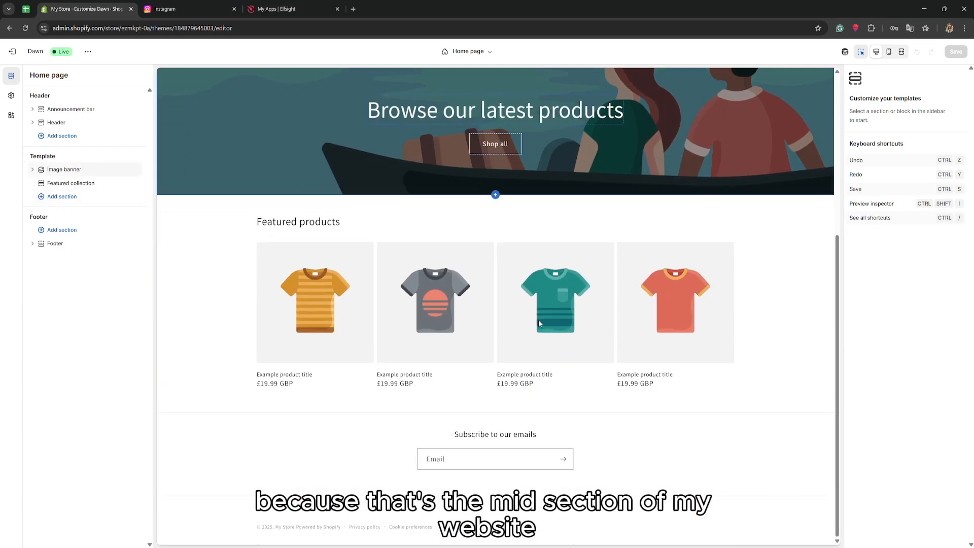
left_click(45, 201)
scroll(197, 269, "down", 3)
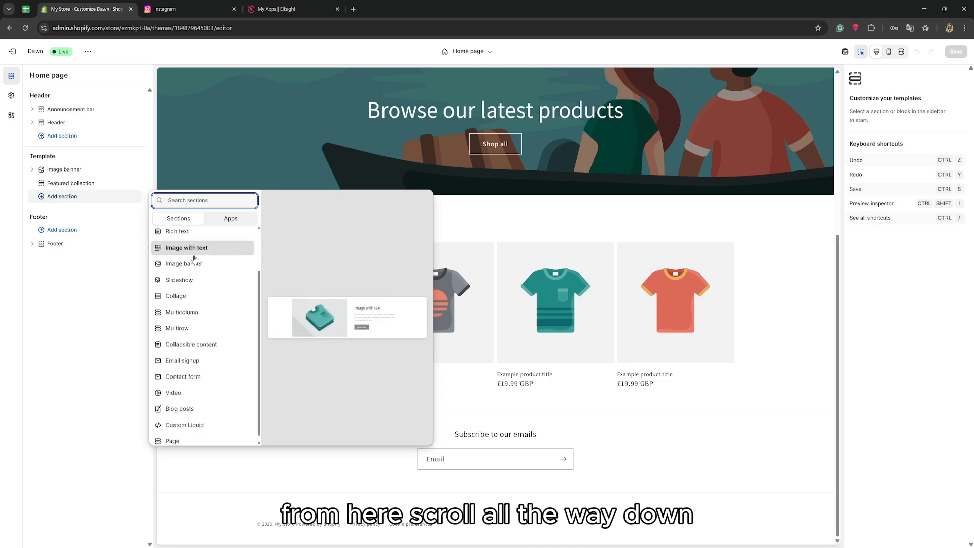
left_click(185, 421)
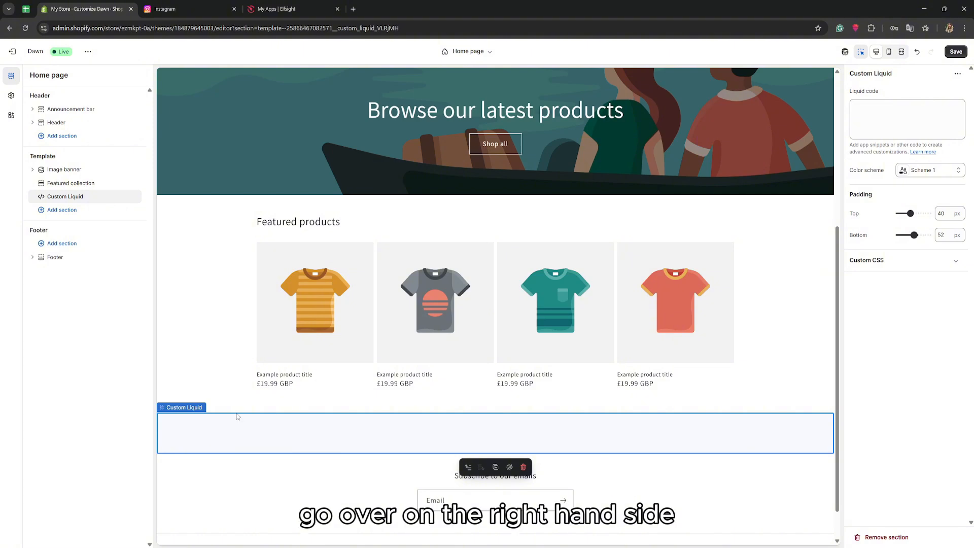
Paste the copied Elfsight embed code into the Liquid code of the Custom Liquid section.
left_click(873, 117)
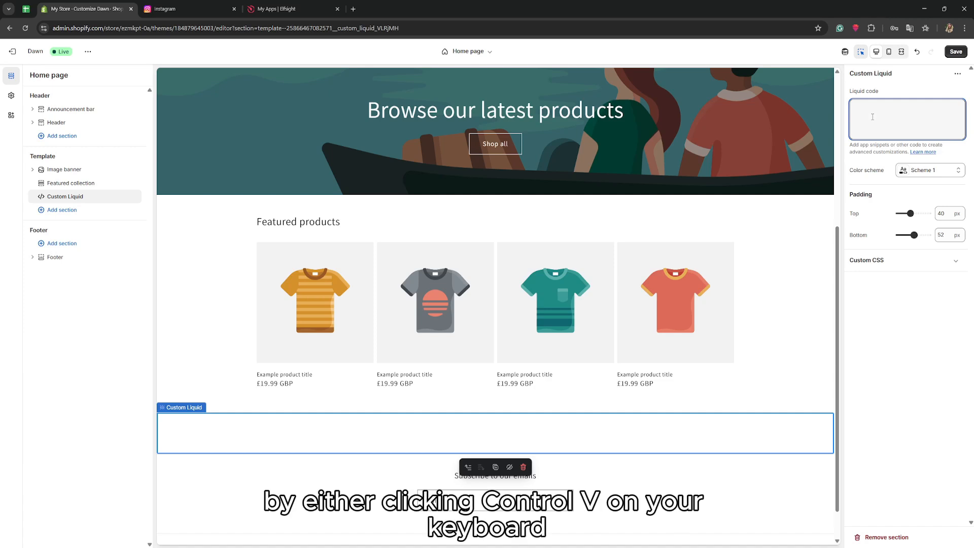
right_click(873, 117)
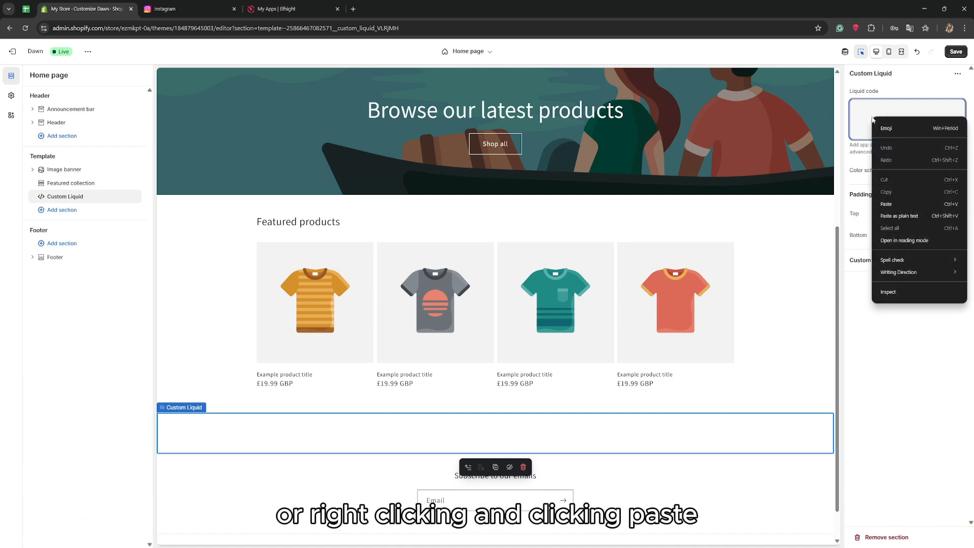
left_click(886, 203)
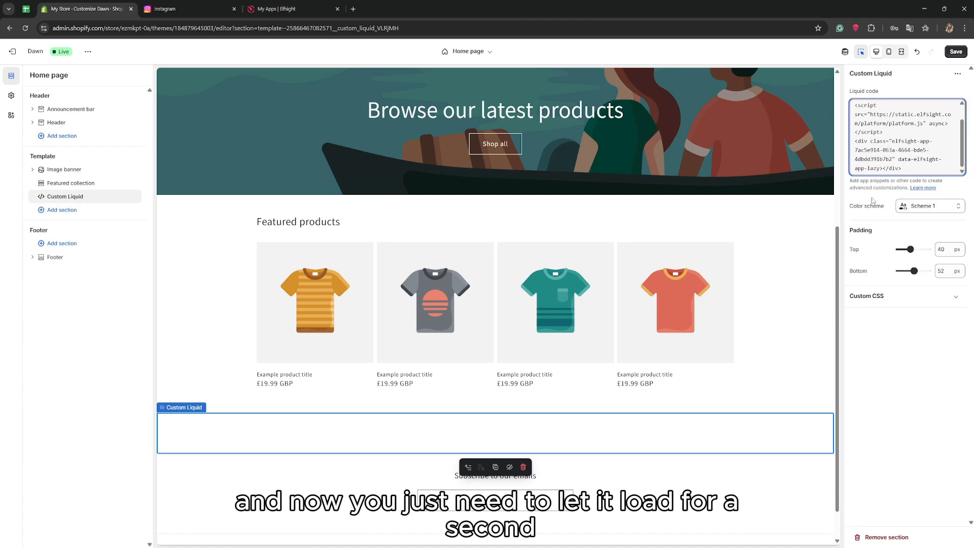